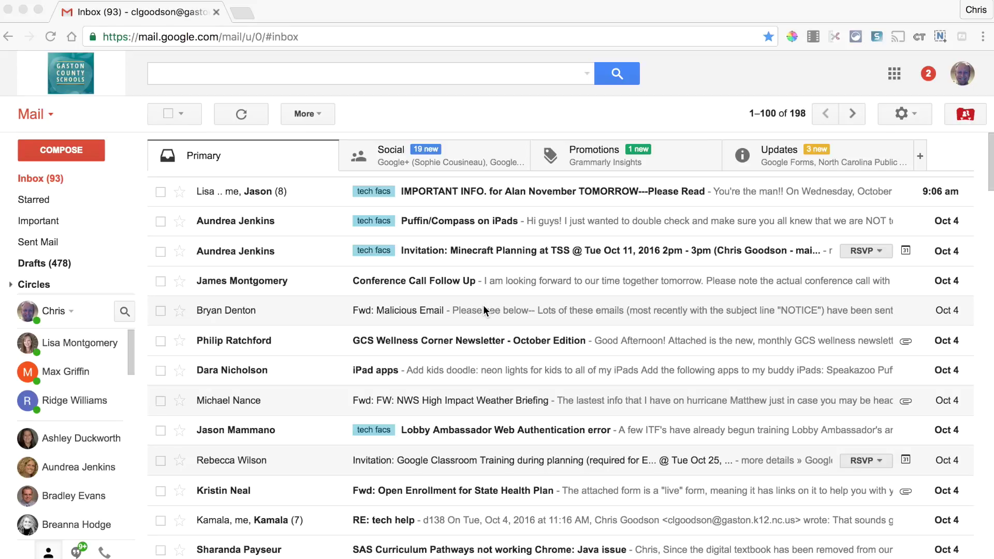
scroll(490, 331, down, 5)
scroll(529, 332, down, 15)
scroll(529, 334, down, 15)
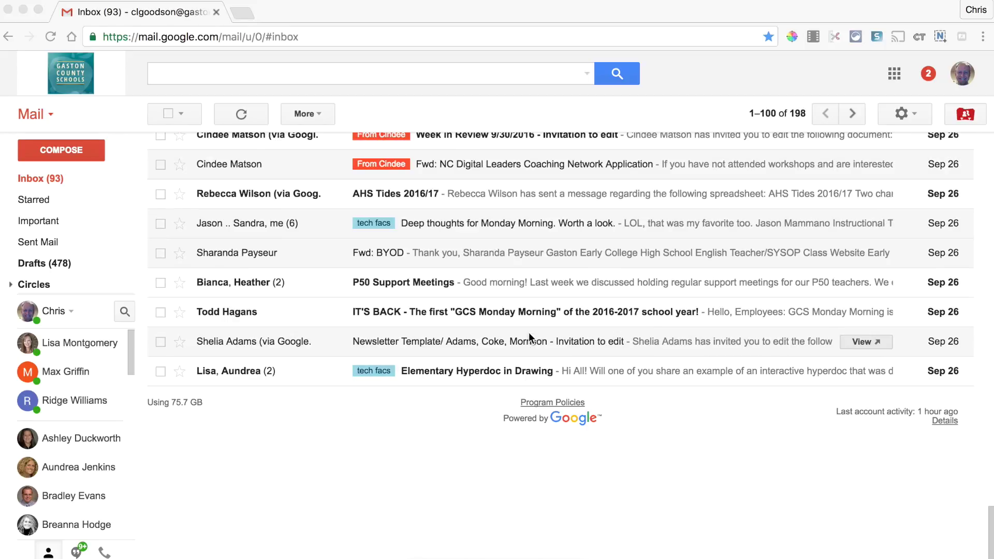
- Show the Last account activity details and centre the popup over the inbox
click(943, 422)
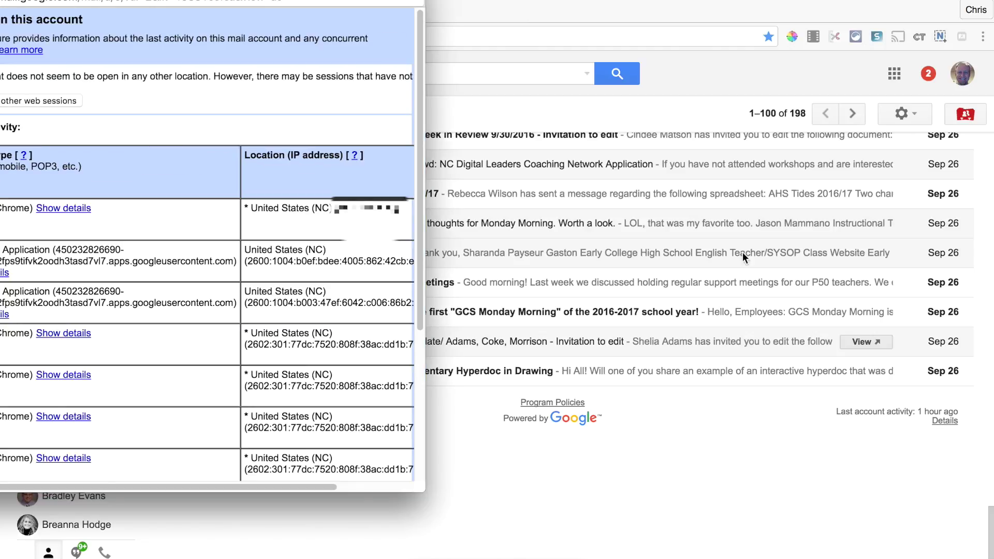
drag(472, 13, 691, 22)
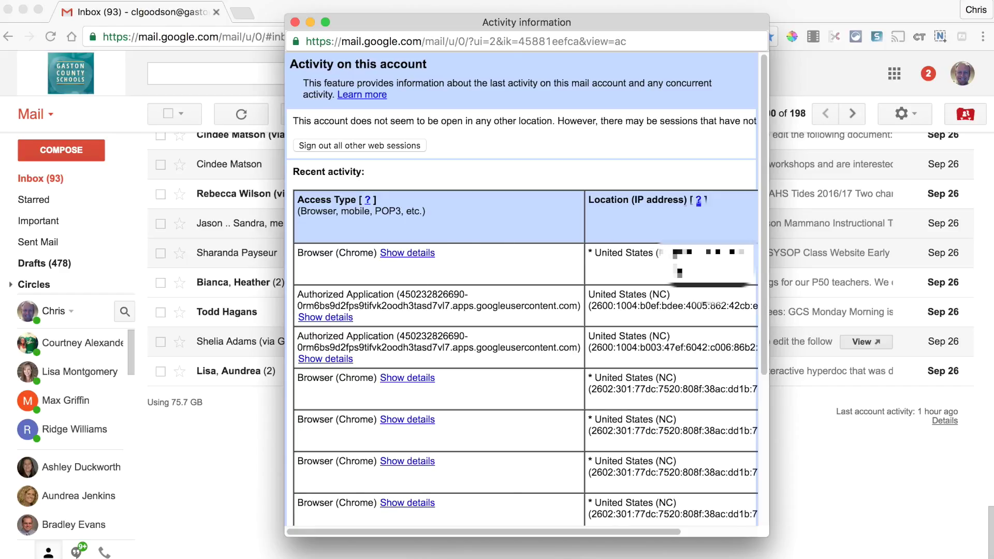
scroll(679, 272, down, 1)
scroll(680, 272, down, 1)
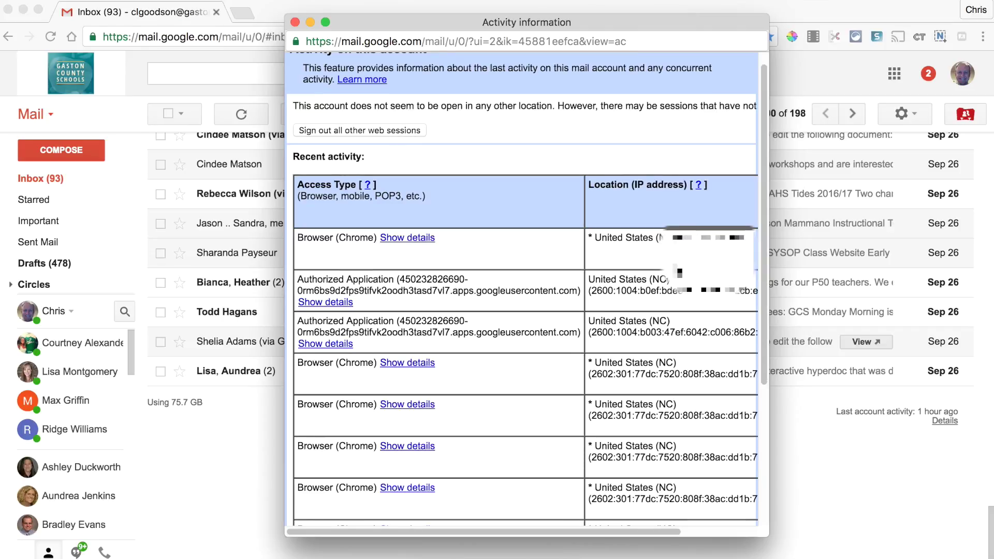
scroll(676, 264, down, 3)
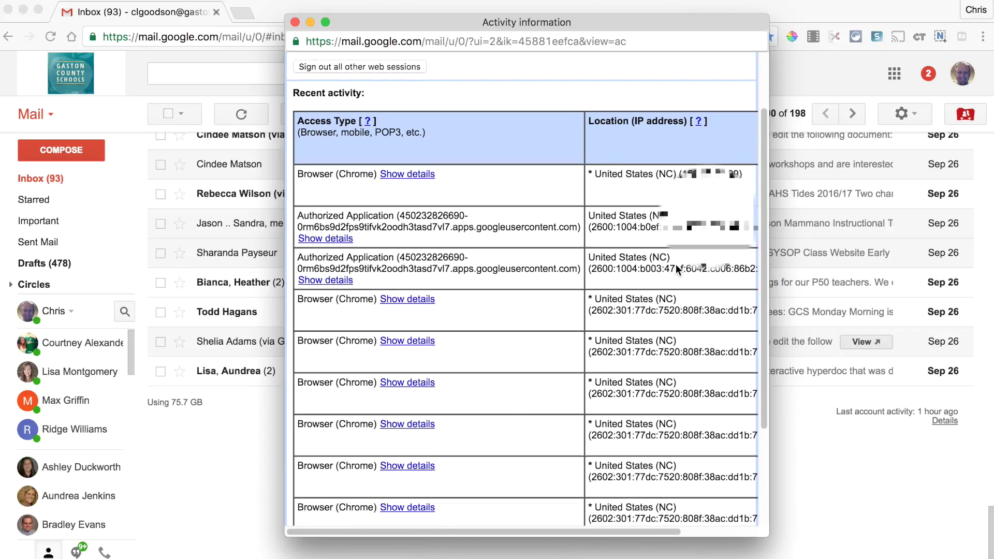
scroll(676, 265, down, 2)
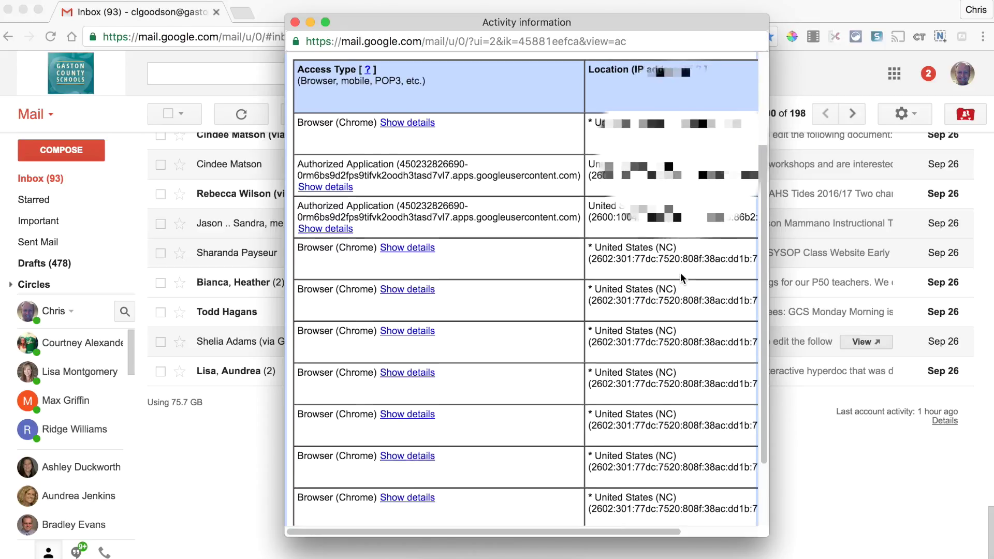
scroll(680, 272, up, 2)
scroll(680, 273, up, 2)
scroll(680, 275, up, 2)
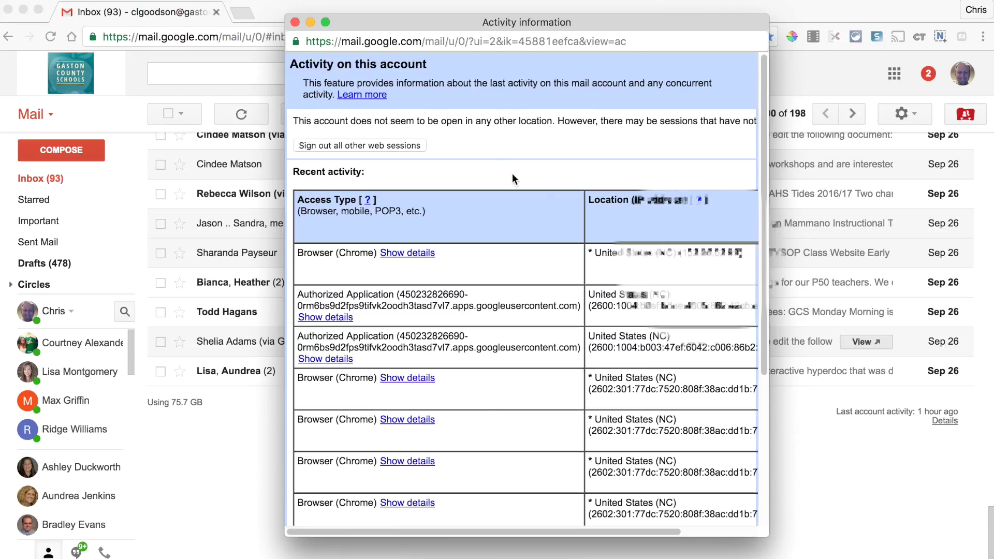
- Use 'Sign out all other web sessions' in the Activity information popup
click(409, 149)
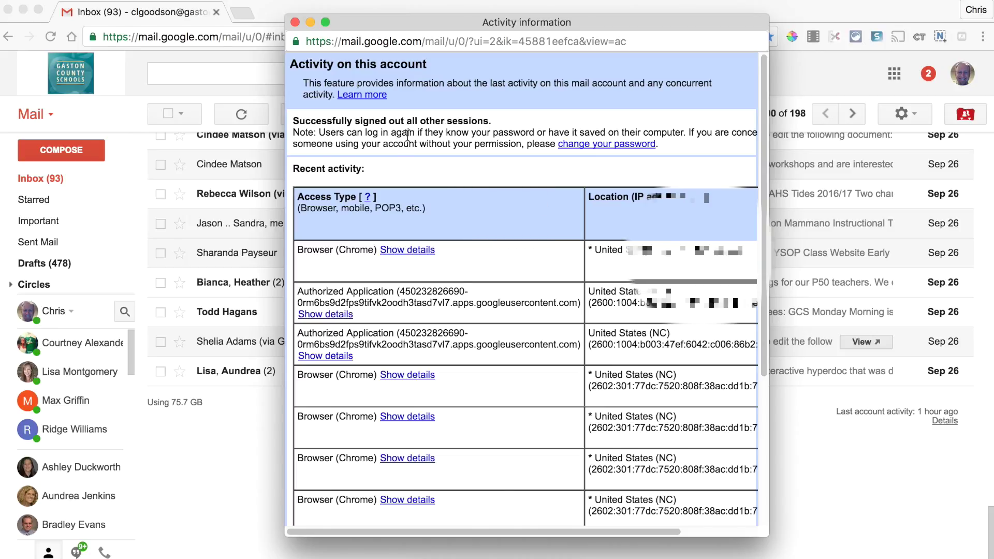
- Follow the 'change your password' link to the Google Accounts password re-entry page
click(566, 145)
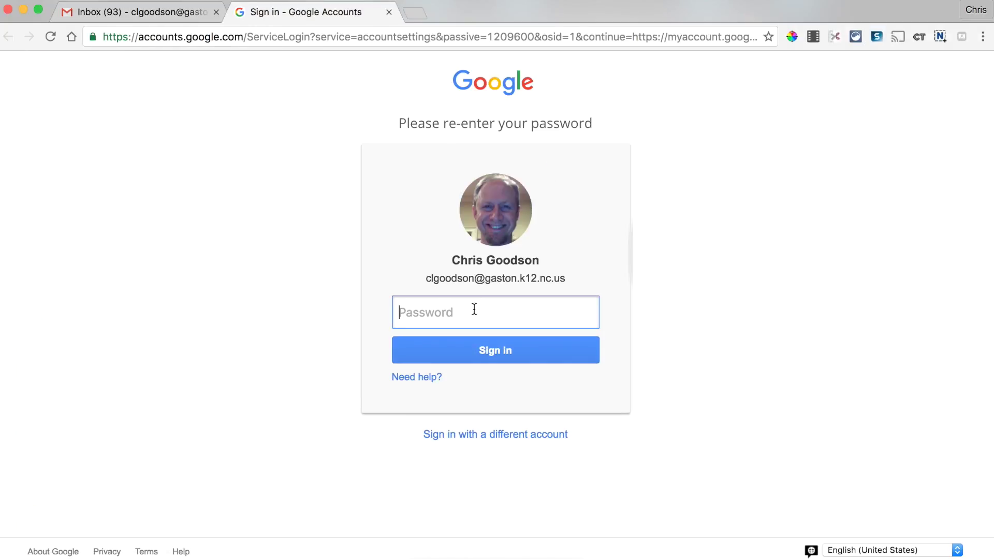
text(a)
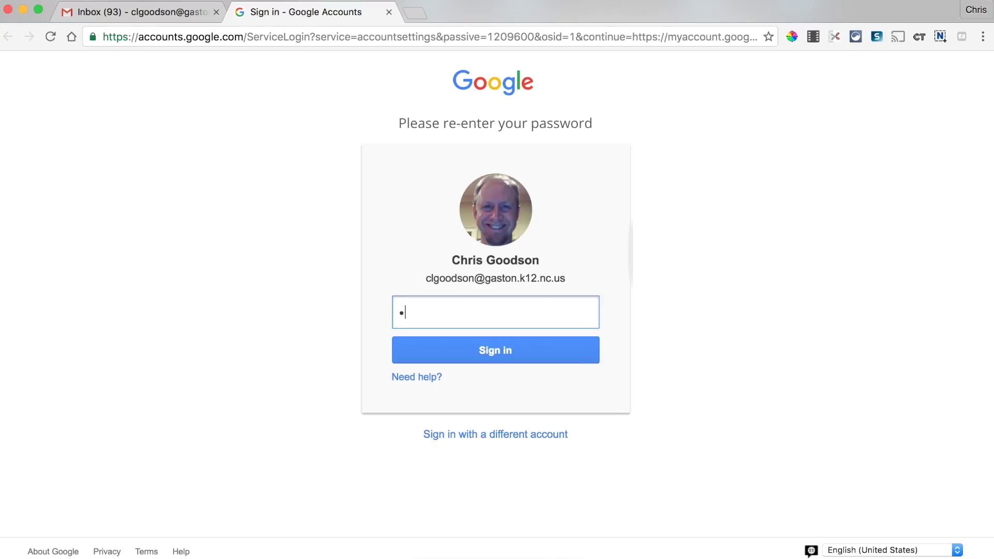